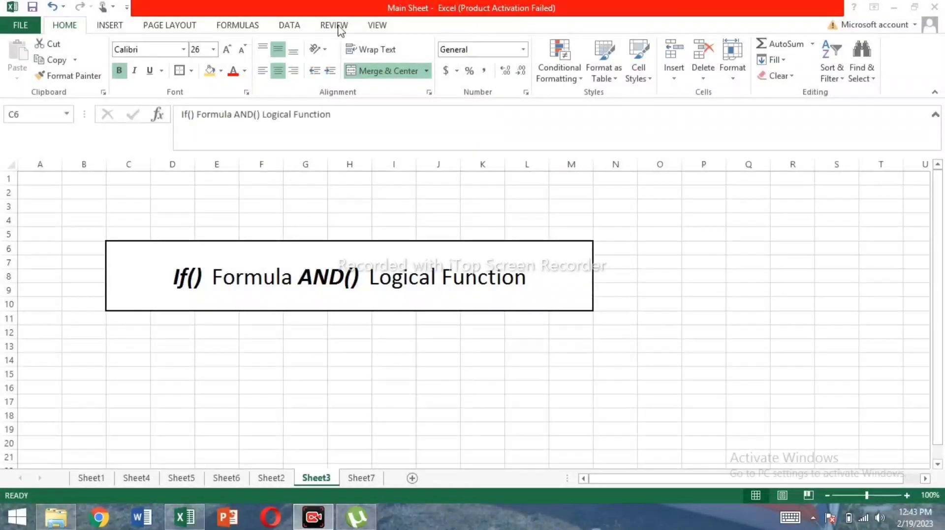
click(172, 275)
double_click(174, 274)
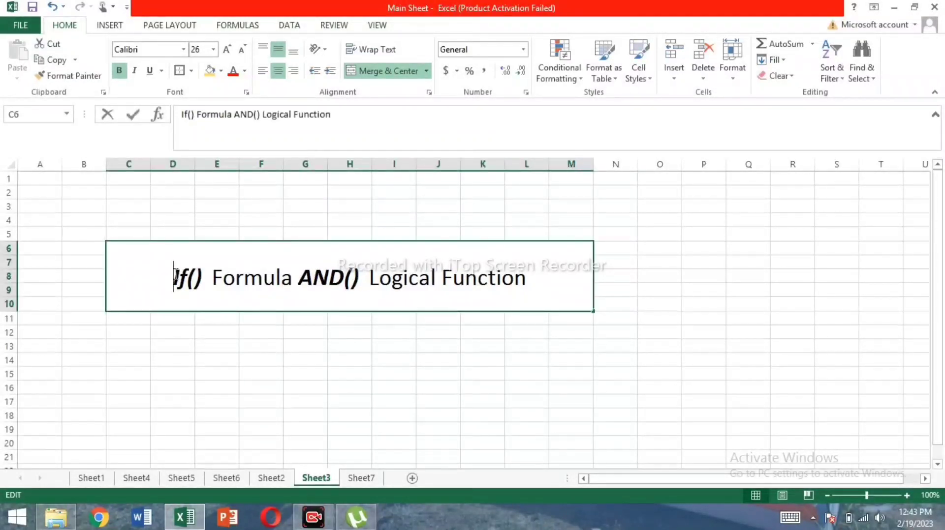
drag(173, 275, 204, 276)
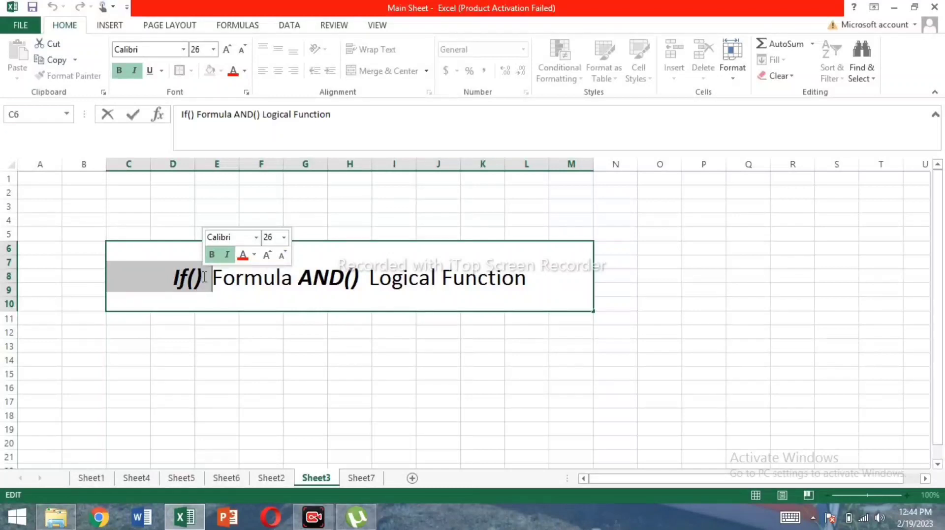
click(251, 360)
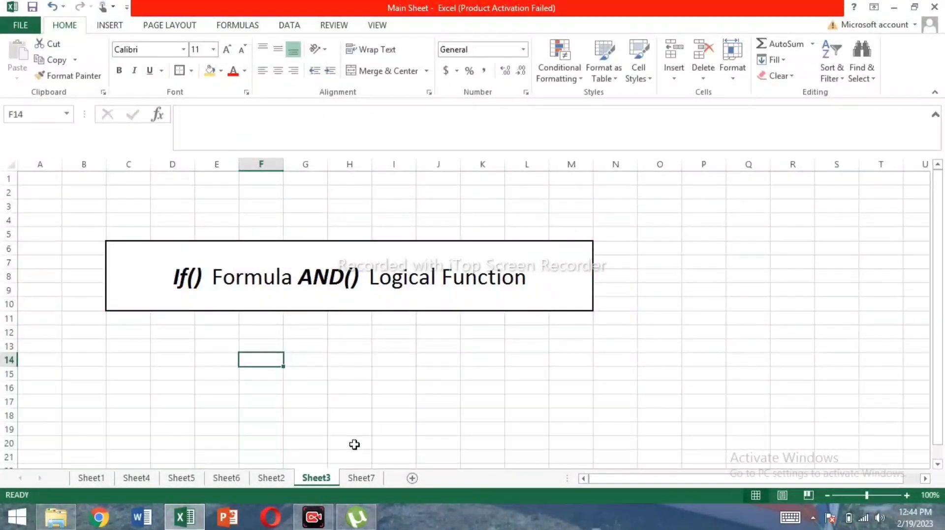
Open Sheet7 and examine the student table's classes, names, subject headings and marks
click(362, 479)
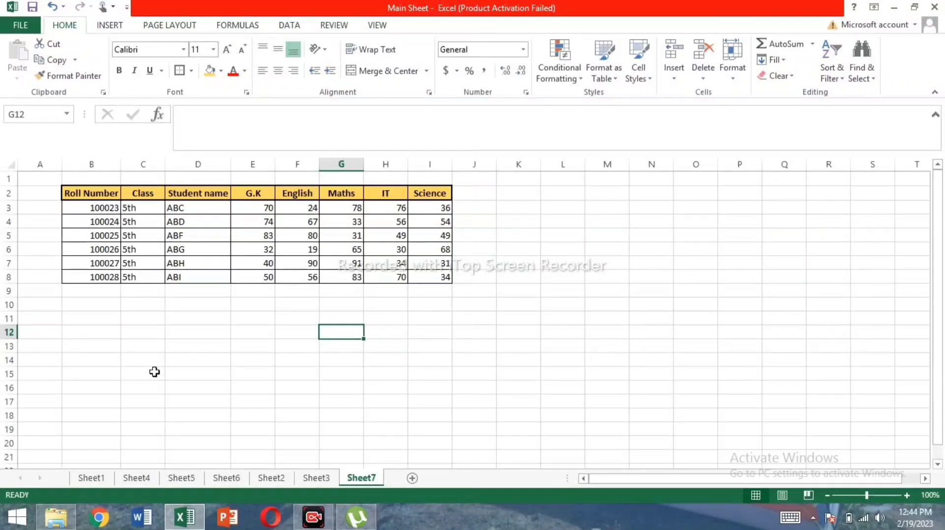
drag(139, 207, 129, 278)
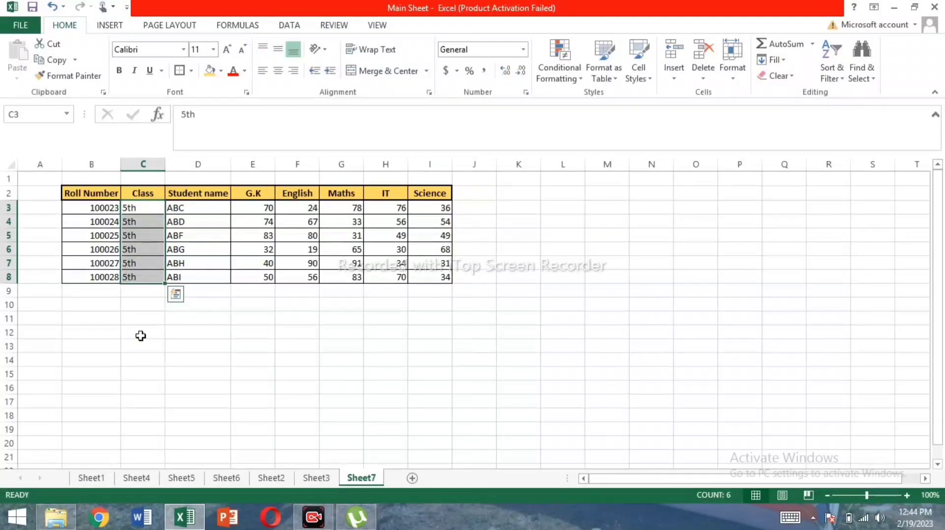
click(141, 337)
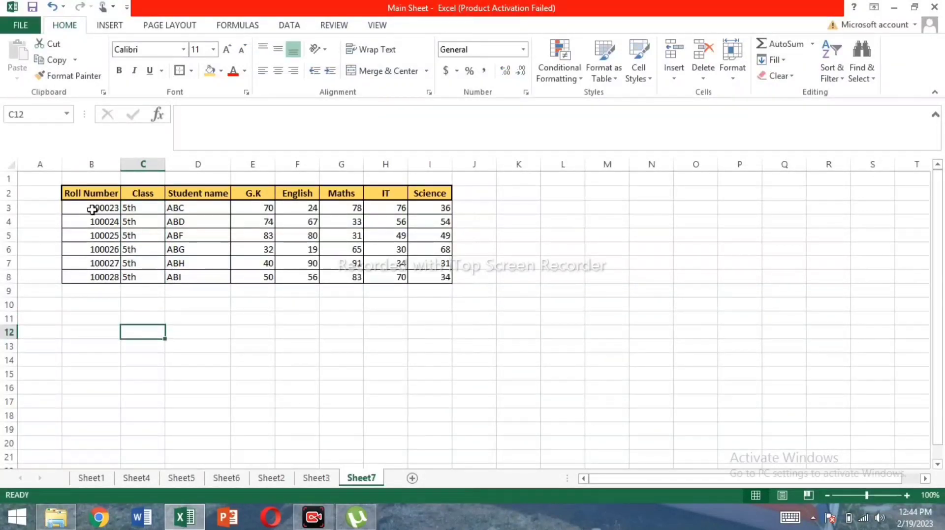
click(185, 209)
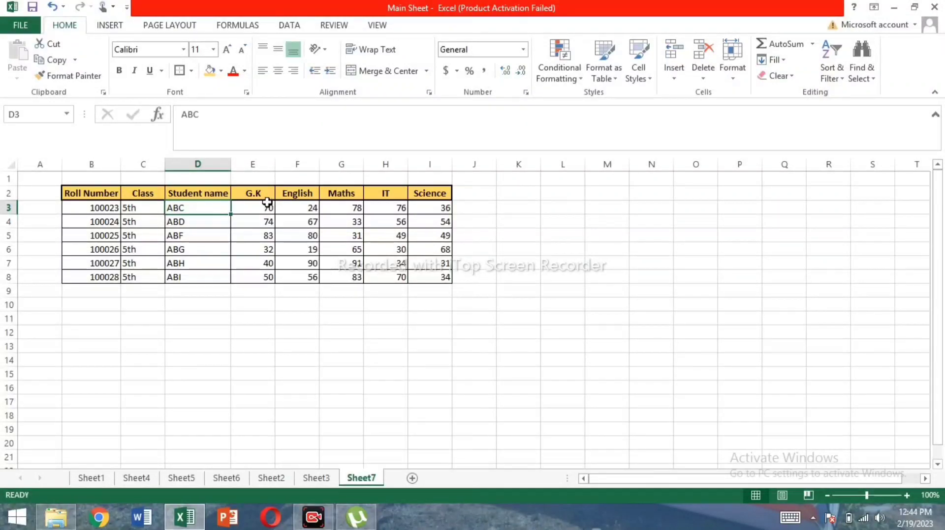
click(252, 192)
click(286, 194)
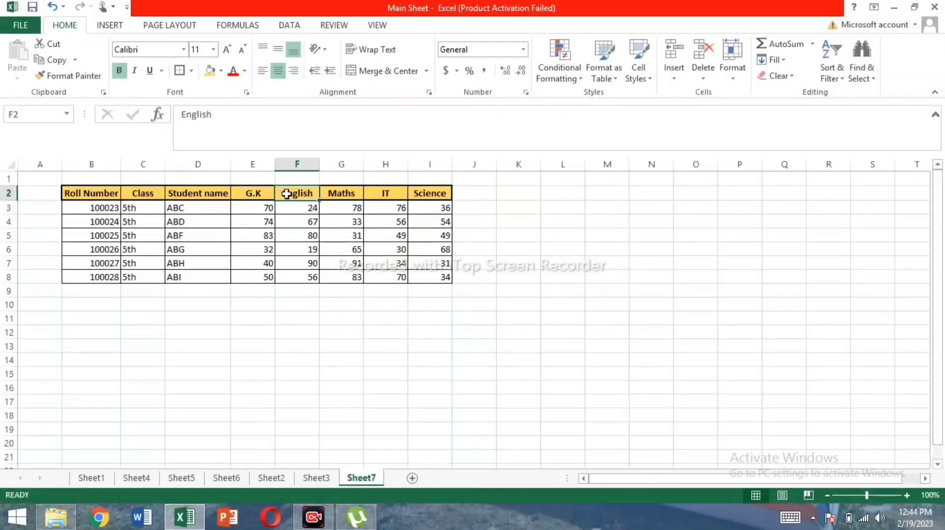
click(348, 193)
click(383, 196)
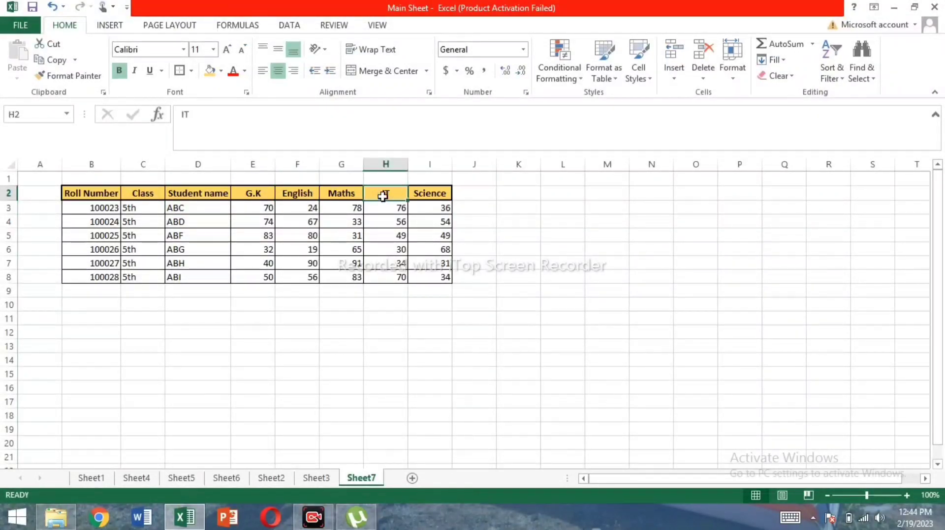
click(427, 194)
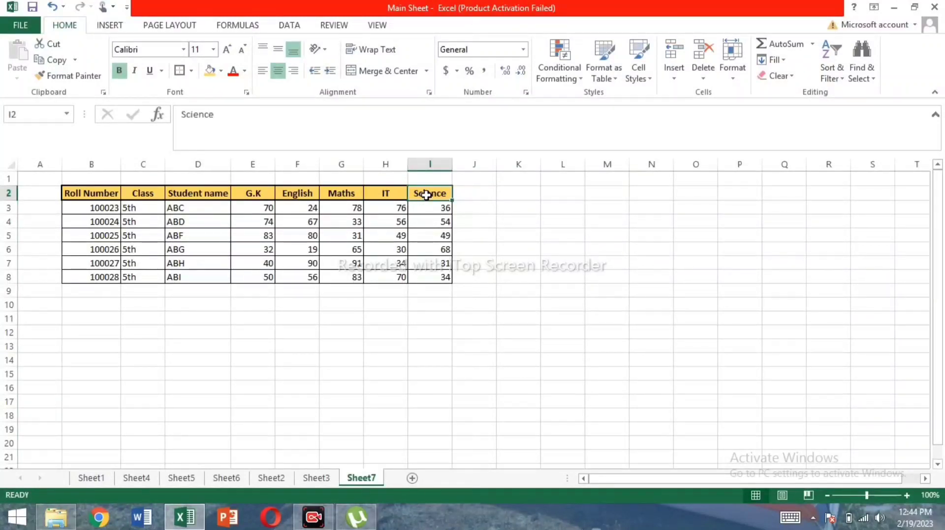
drag(256, 207, 416, 278)
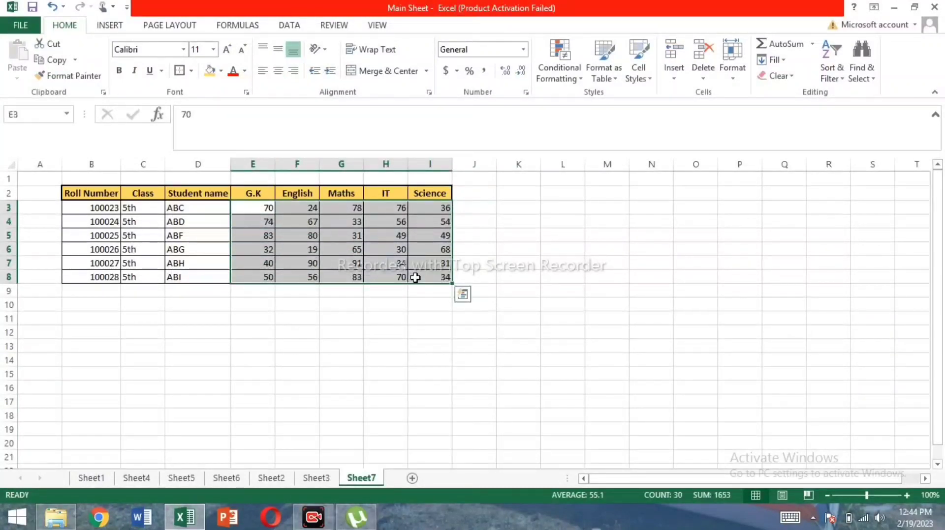
click(181, 209)
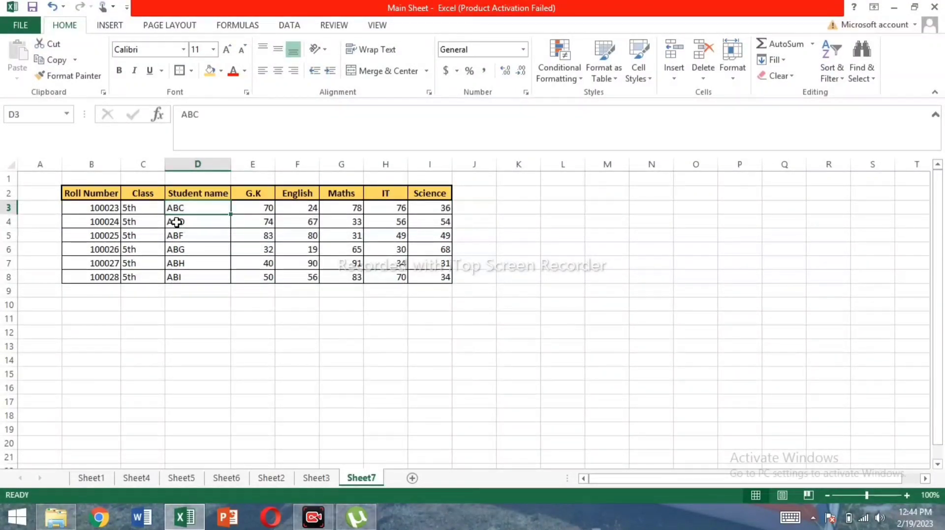
drag(178, 209, 200, 277)
click(358, 256)
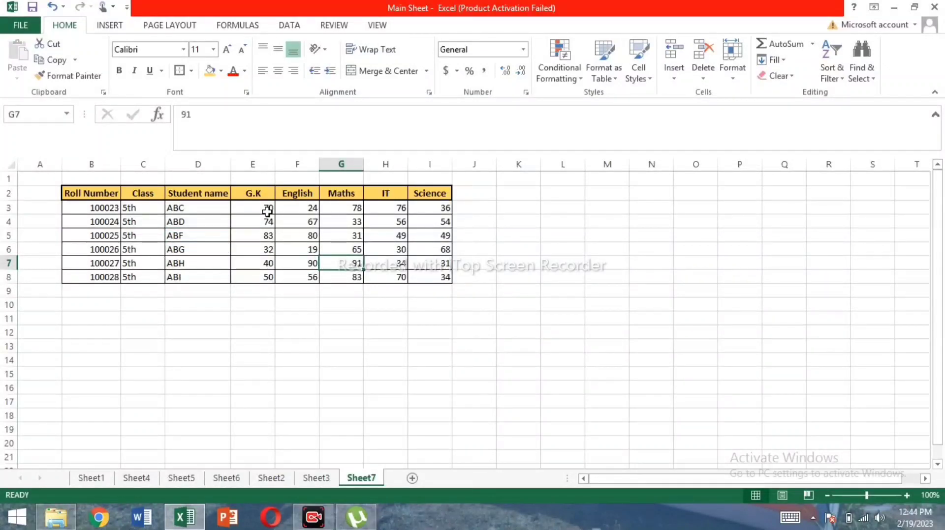
drag(267, 210, 431, 282)
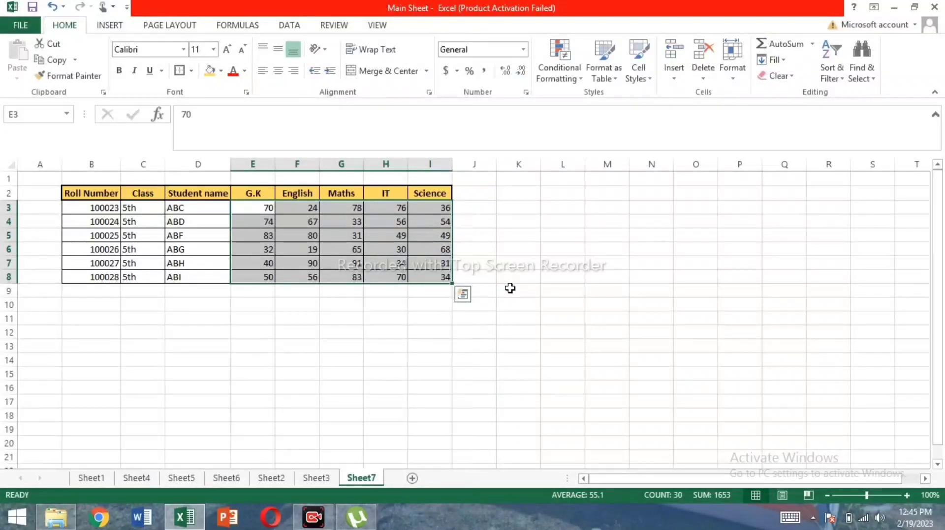
click(488, 232)
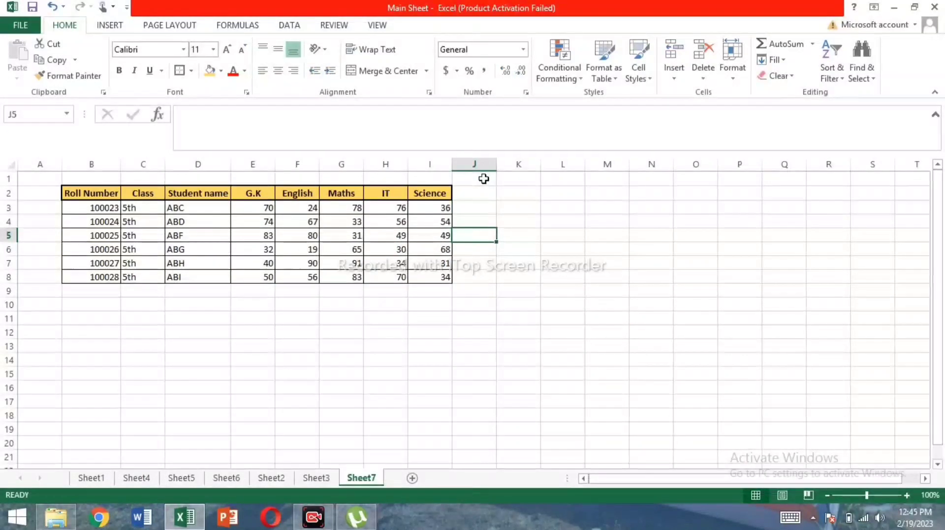
Add the heading "Fail or Pass" in cell J2, beside the Science column
click(470, 194)
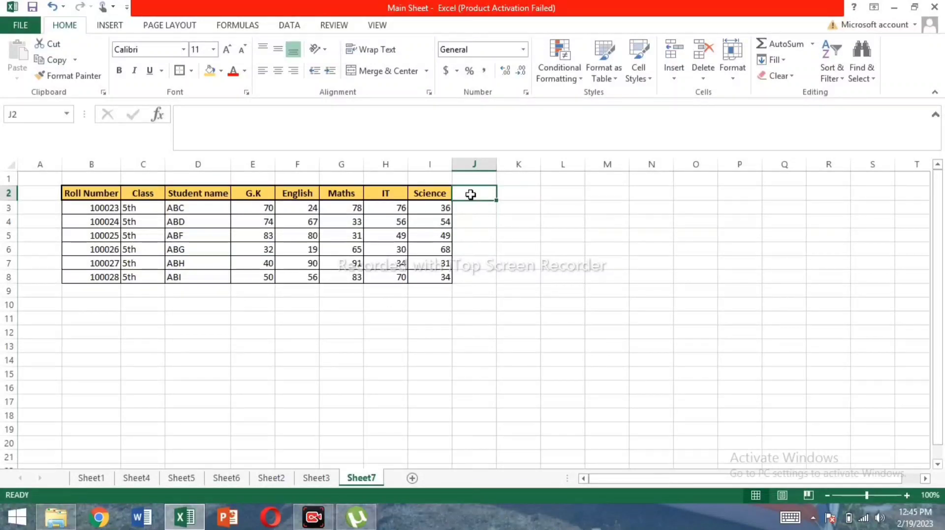
text(Fail)
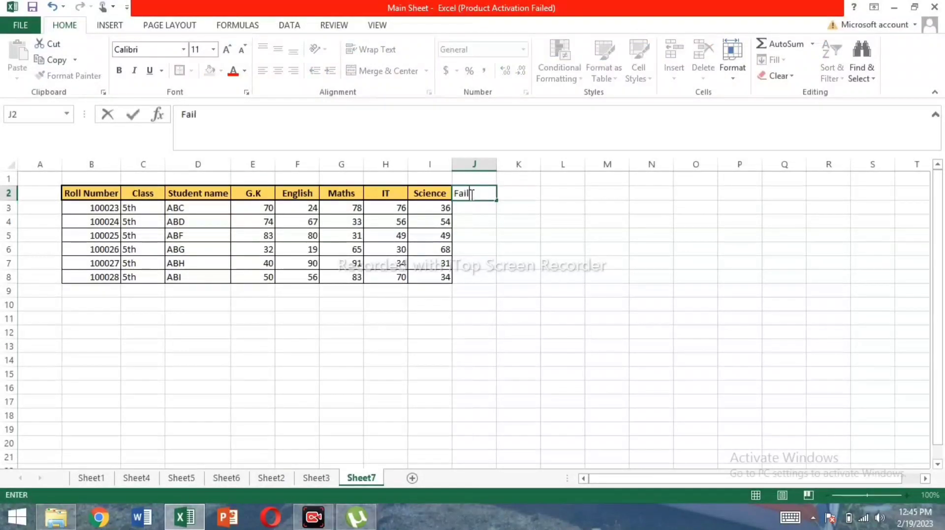
text( or Pass)
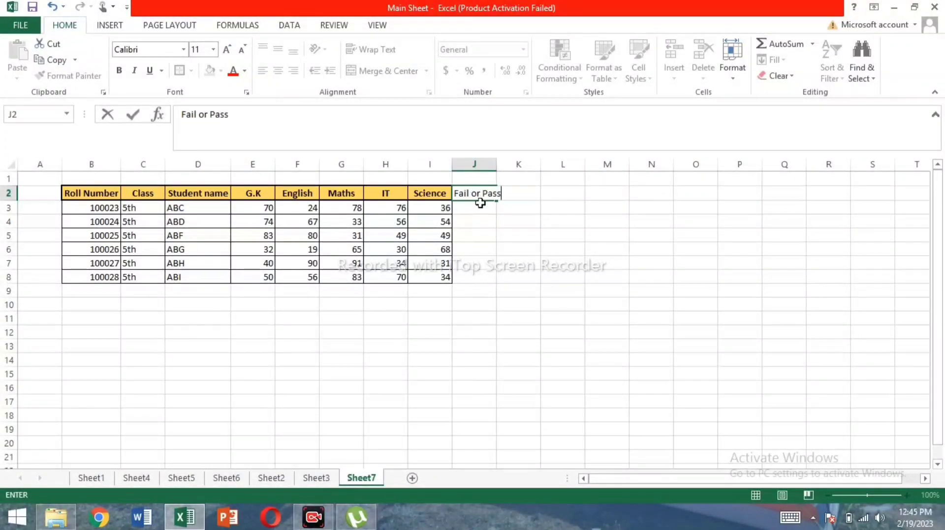
click(480, 206)
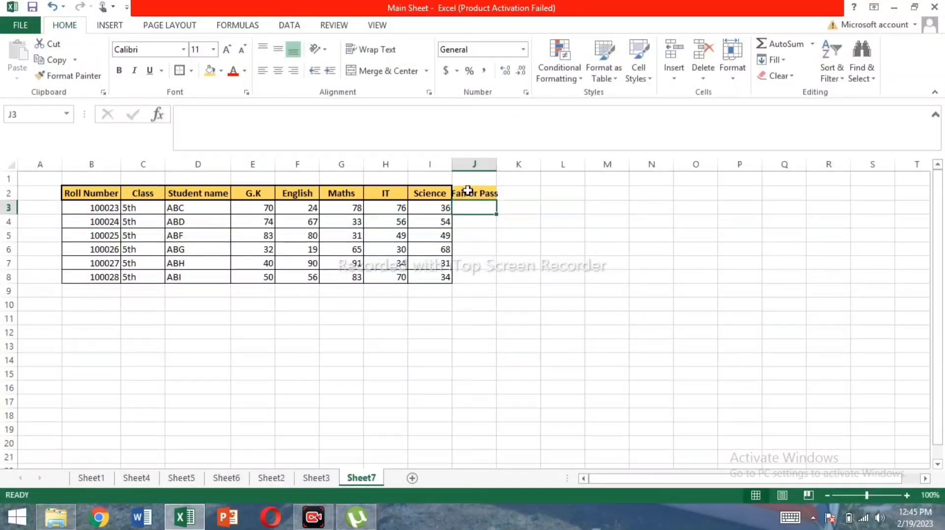
Copy the Science heading's formatting onto the Fail or Pass heading with Format Painter and fit column J to its text
click(465, 193)
click(441, 192)
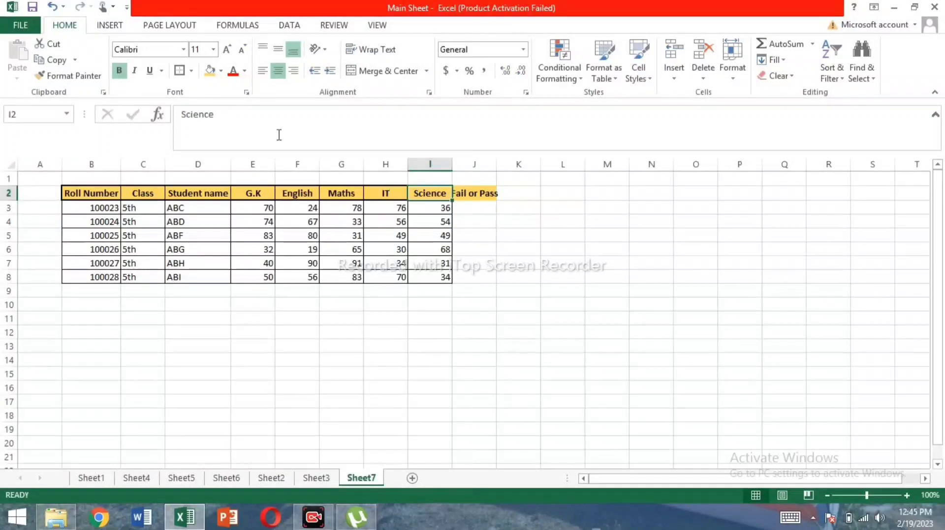
click(74, 75)
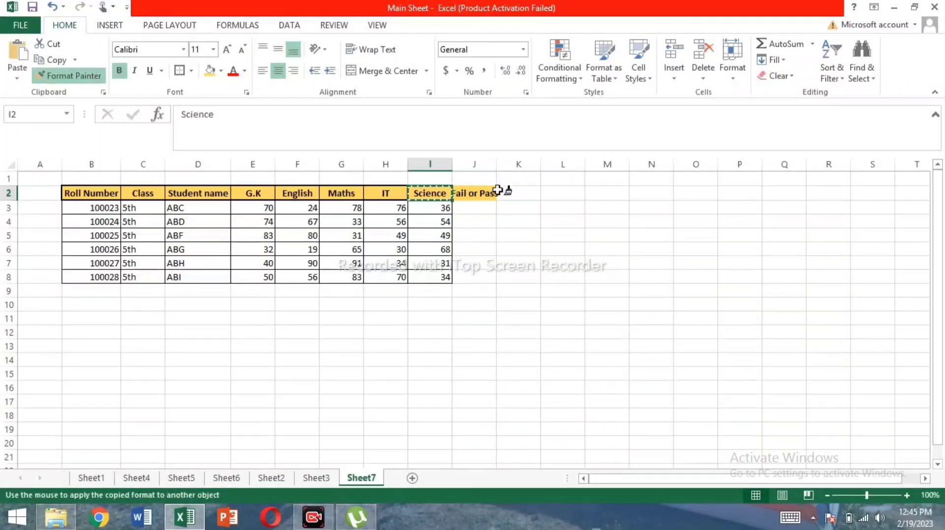
click(478, 194)
click(482, 207)
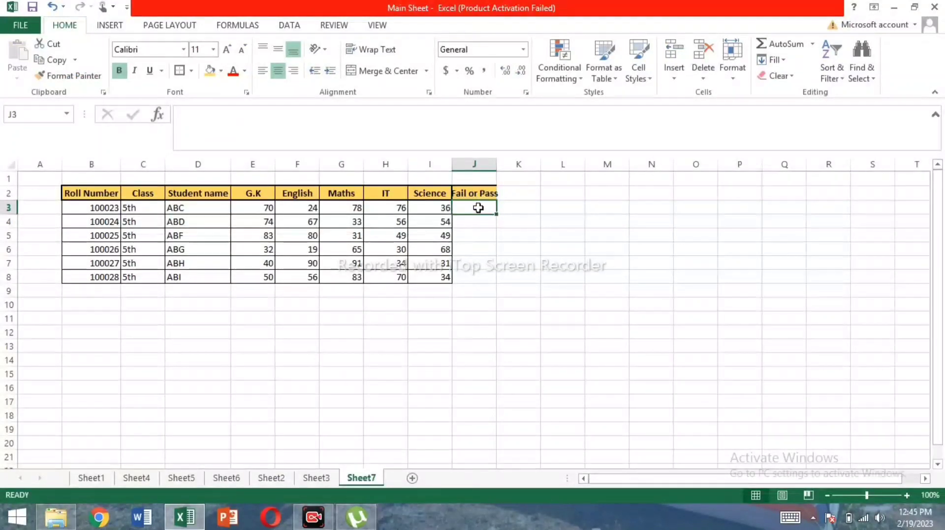
double_click(496, 164)
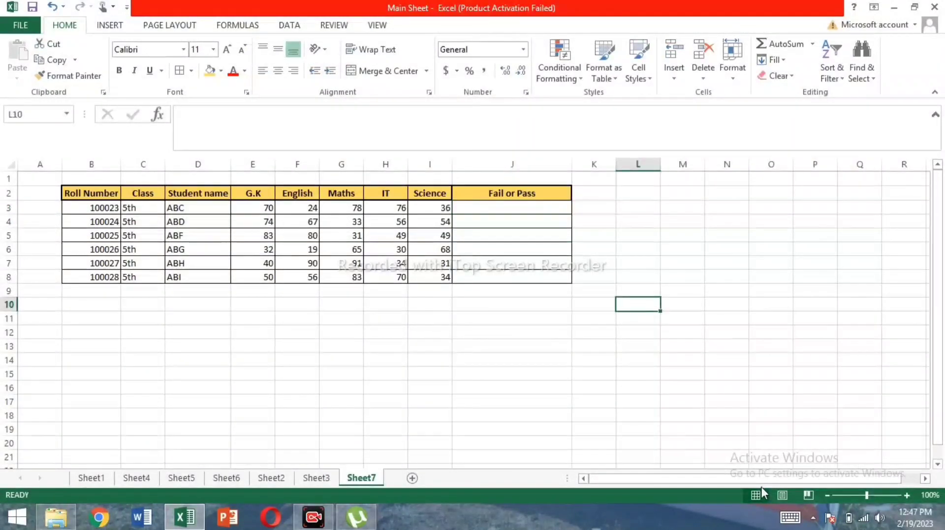
Start an IF formula in J3 that tests whether the Science mark in I3 is at least 33 (I3>=33)
click(482, 212)
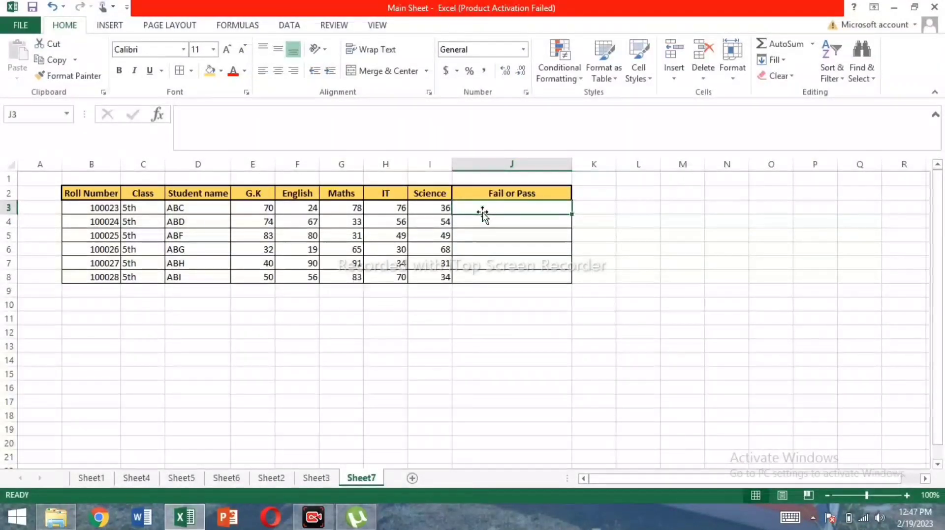
text(=)
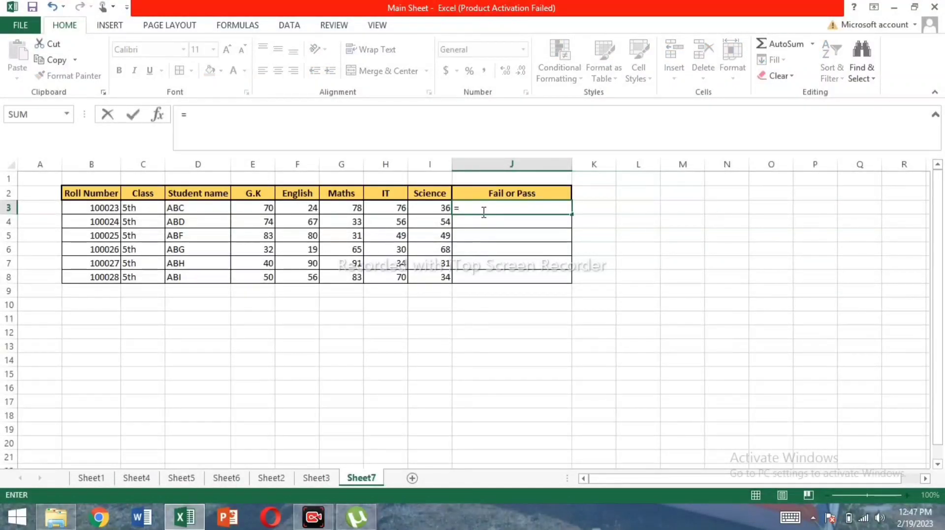
text(if)
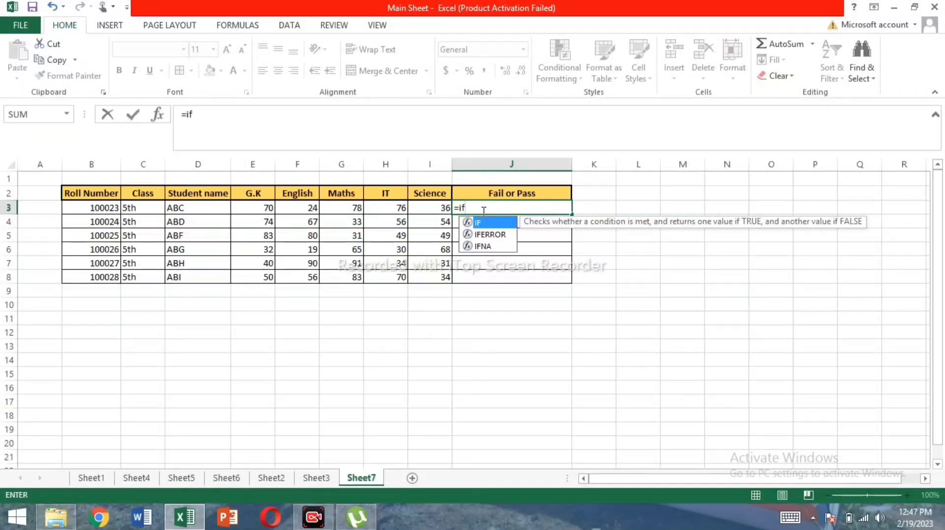
text(()
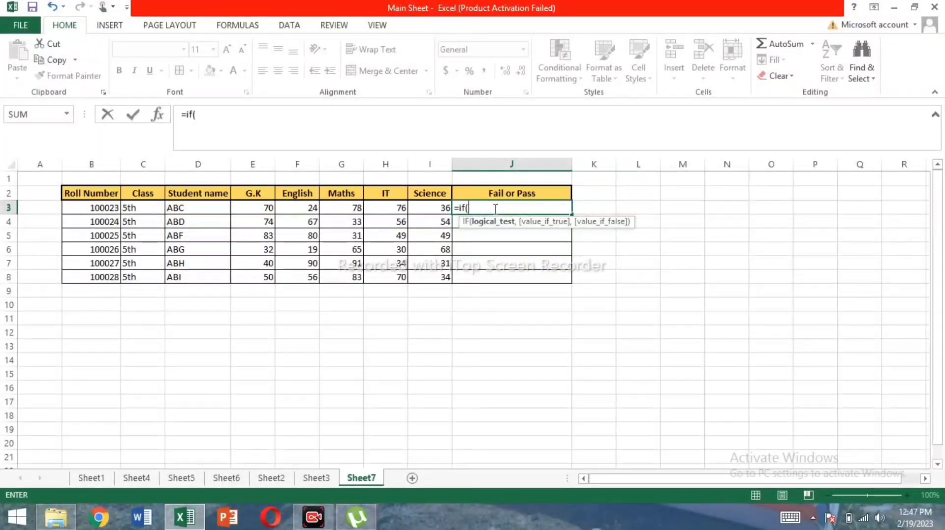
click(436, 206)
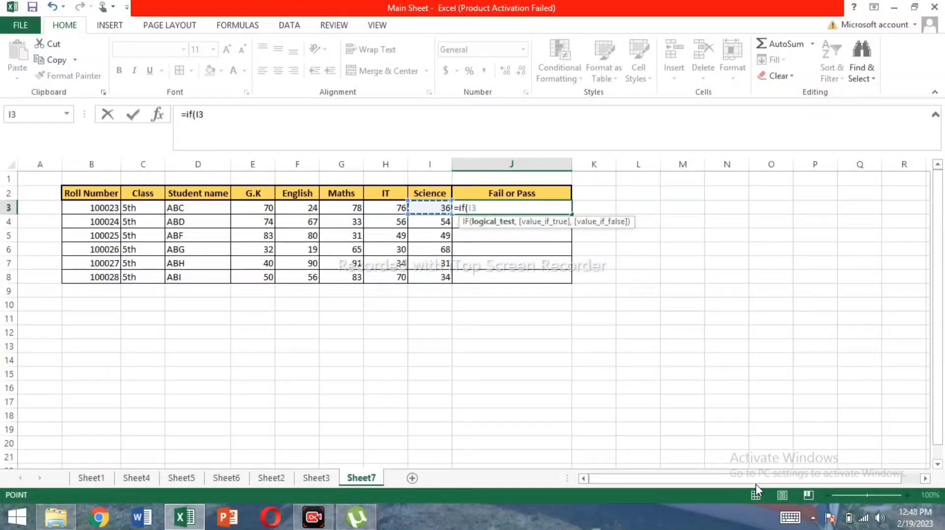
text(>=34)
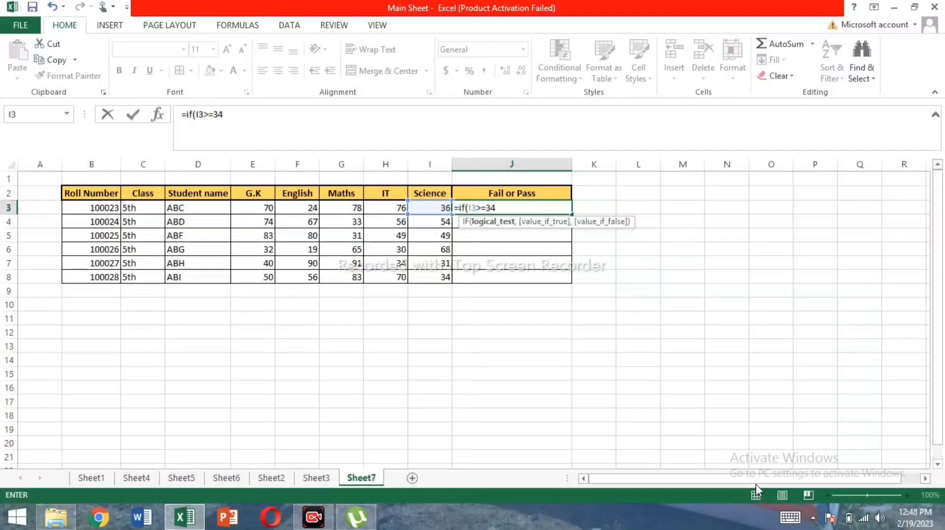
key(BackSpace)
text(3)
text(,)
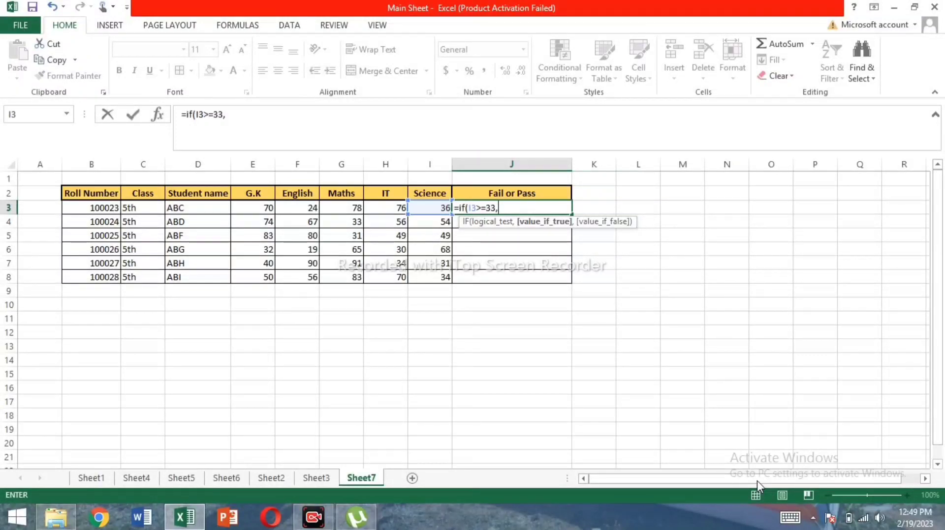
Complete the J3 IF formula with "Pass" as the true value and "Fail" as the false value, and check it against I3
text(')
text(")
text(Pass)
text(,)
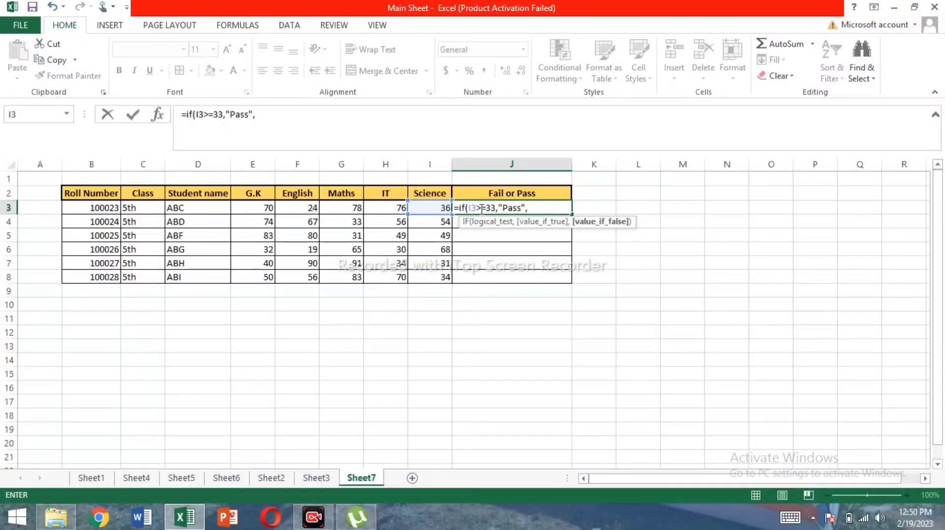
text("Fail")
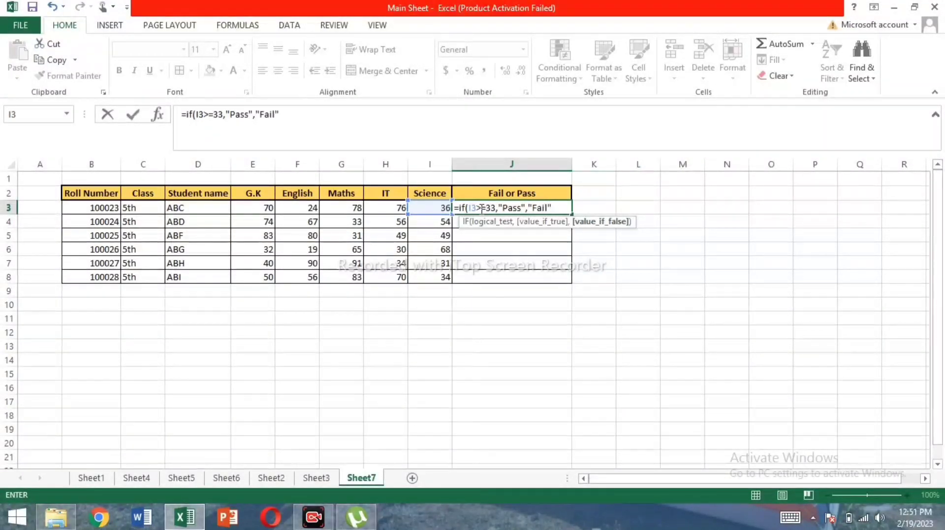
text())
key(Return)
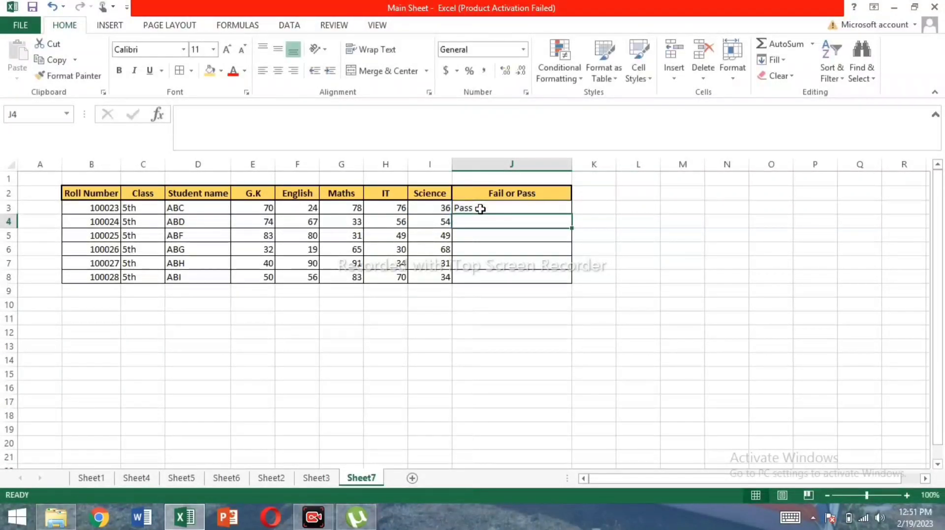
click(469, 209)
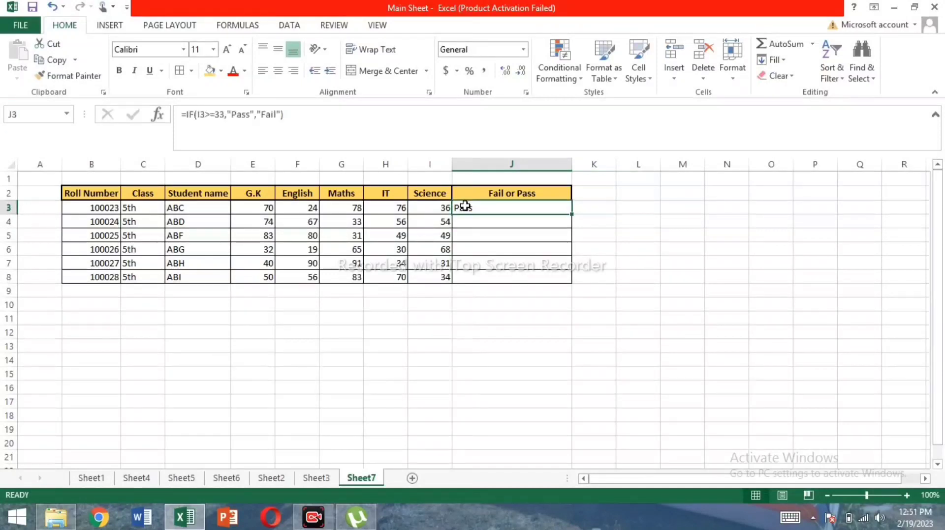
click(438, 206)
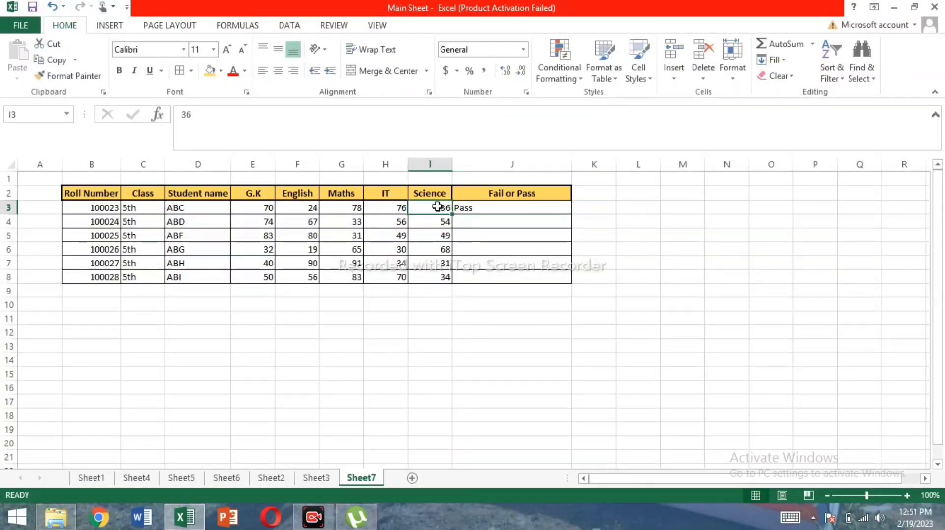
Fill the J3 IF formula down to J8 for all students and check the copied formulas in J5, J7 and J6
click(481, 207)
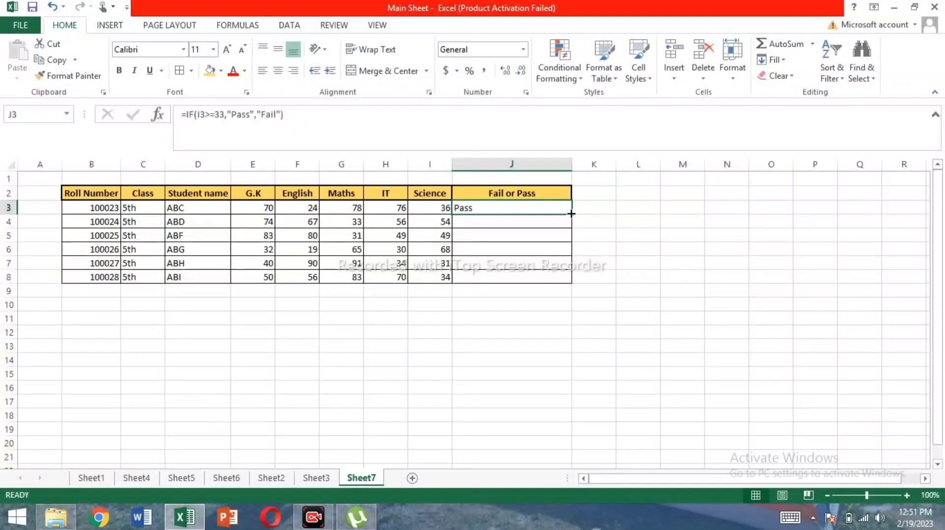
drag(572, 214, 570, 287)
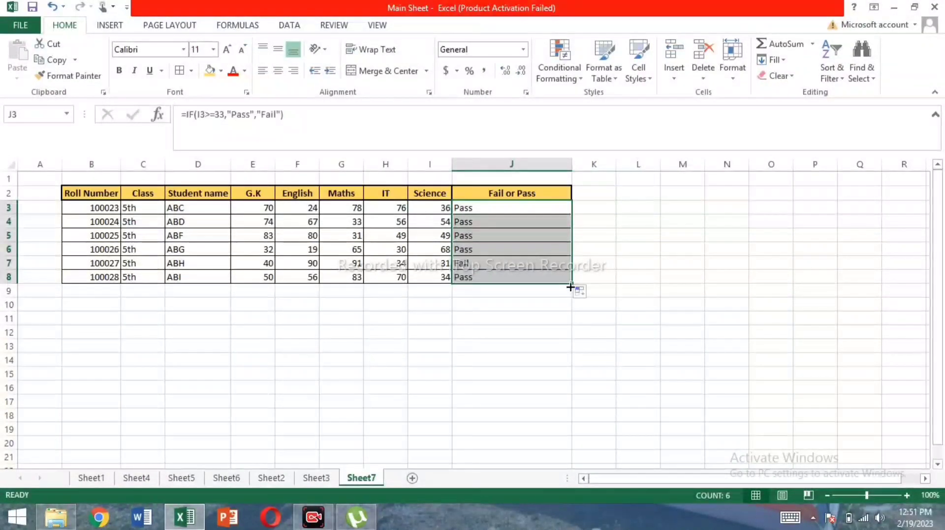
click(527, 241)
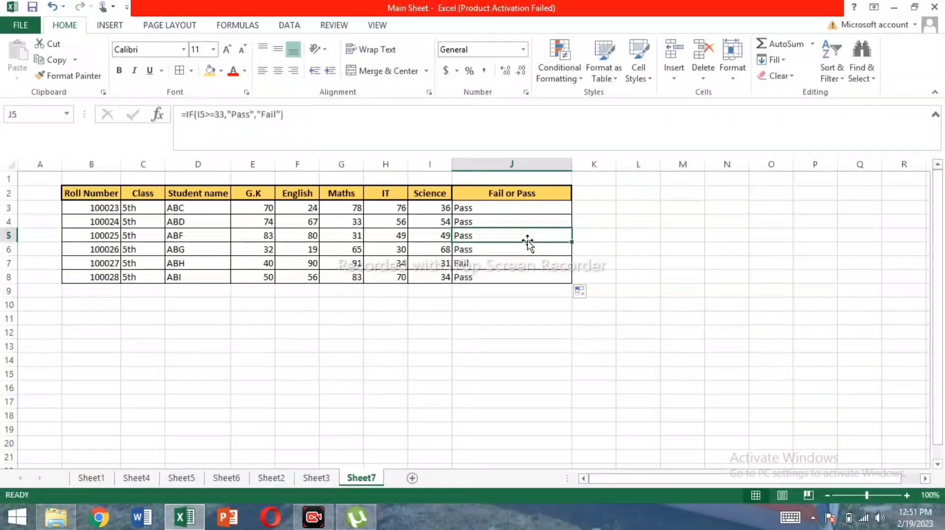
click(474, 266)
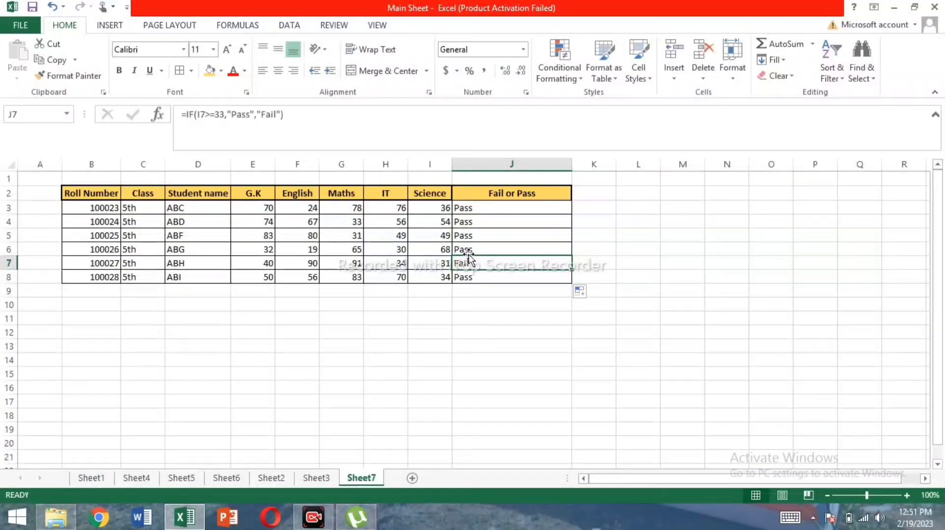
click(476, 248)
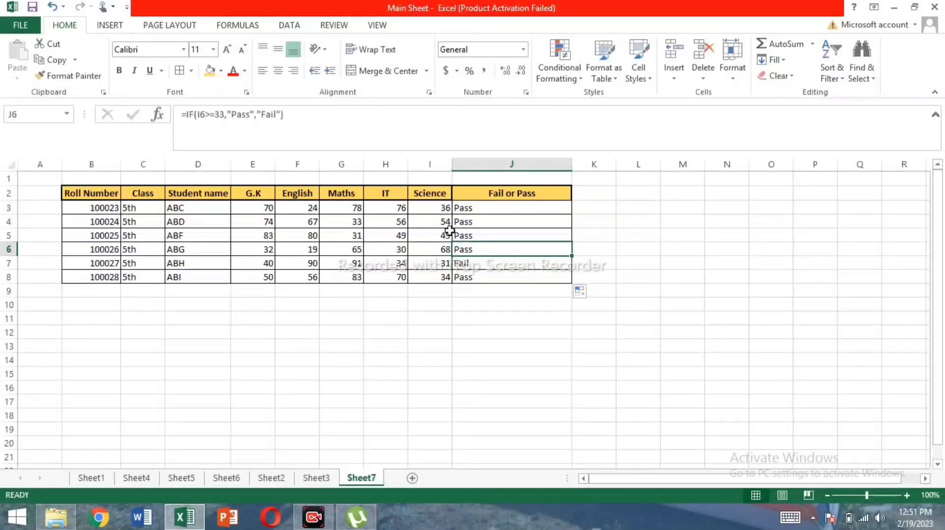
Set the Science mark in I4 to 23 to test the formula, and compare the results in J4 and J3 with their marks
click(436, 226)
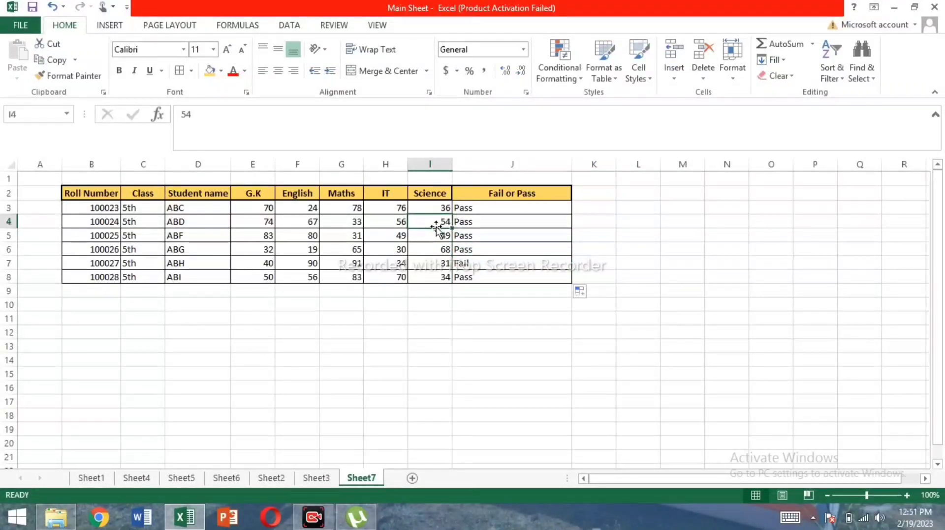
text(23)
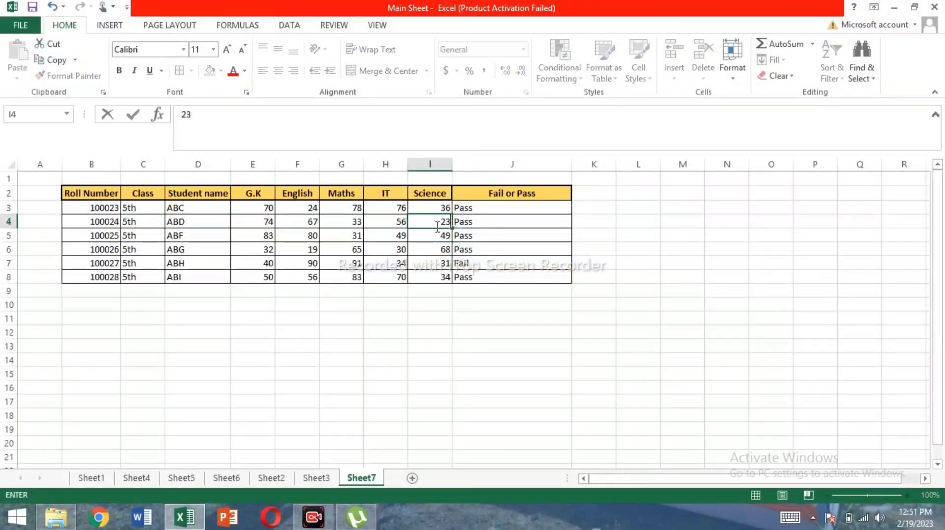
key(Return)
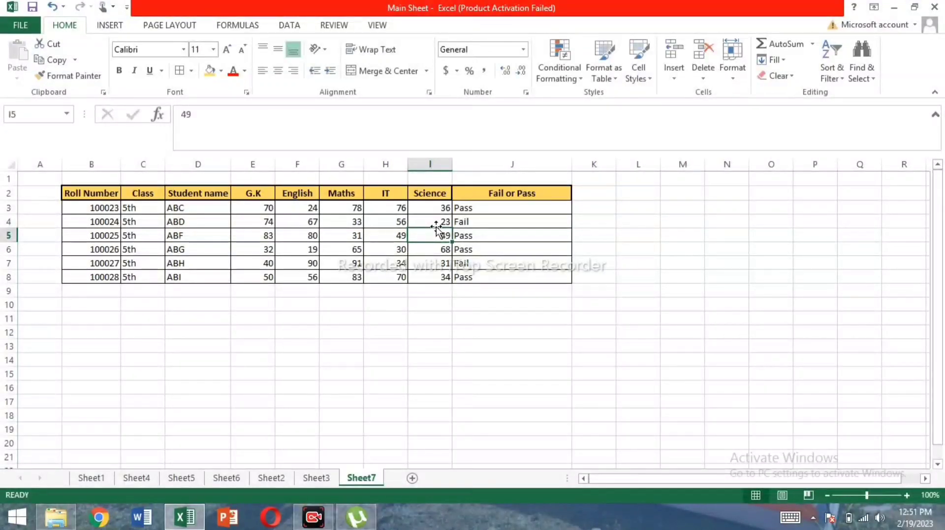
click(473, 222)
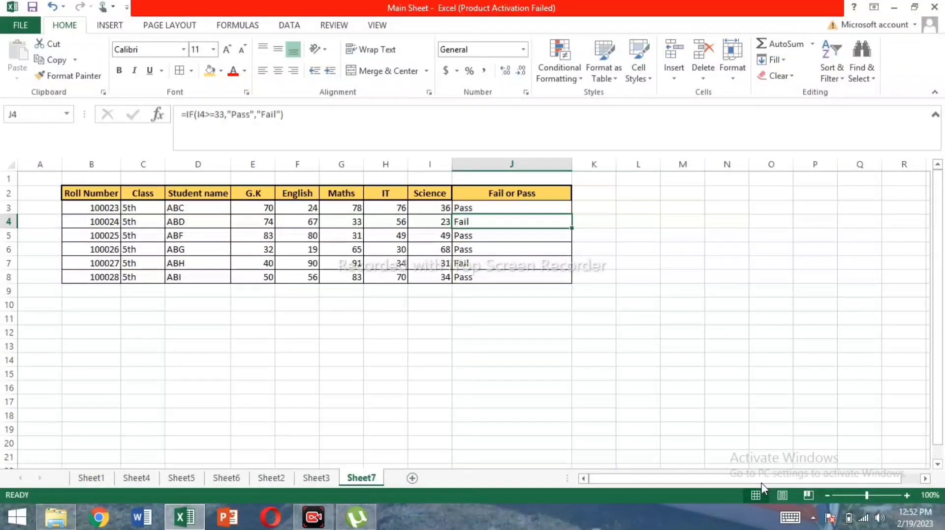
click(423, 204)
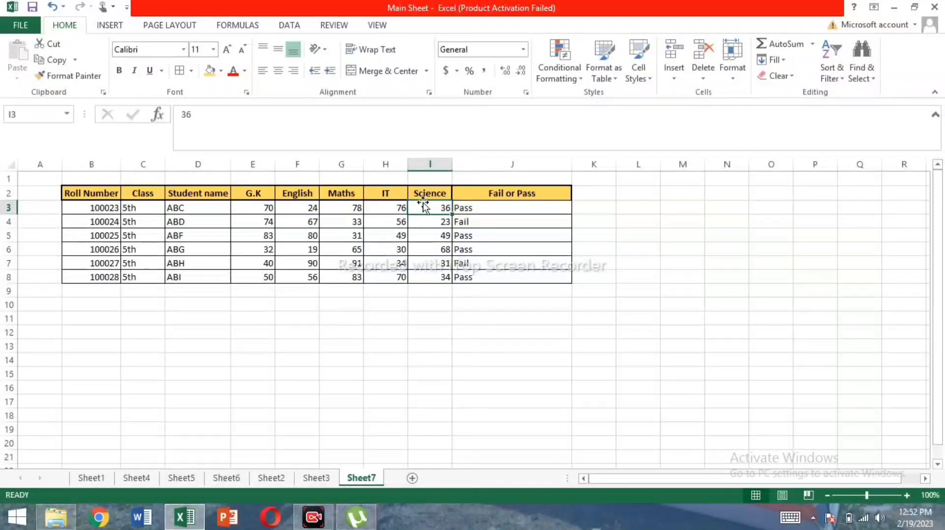
click(462, 209)
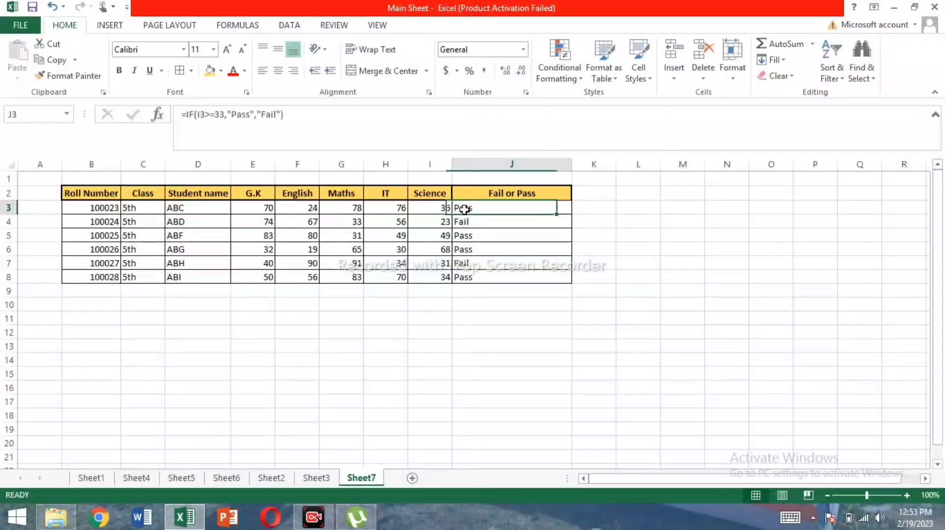
click(419, 207)
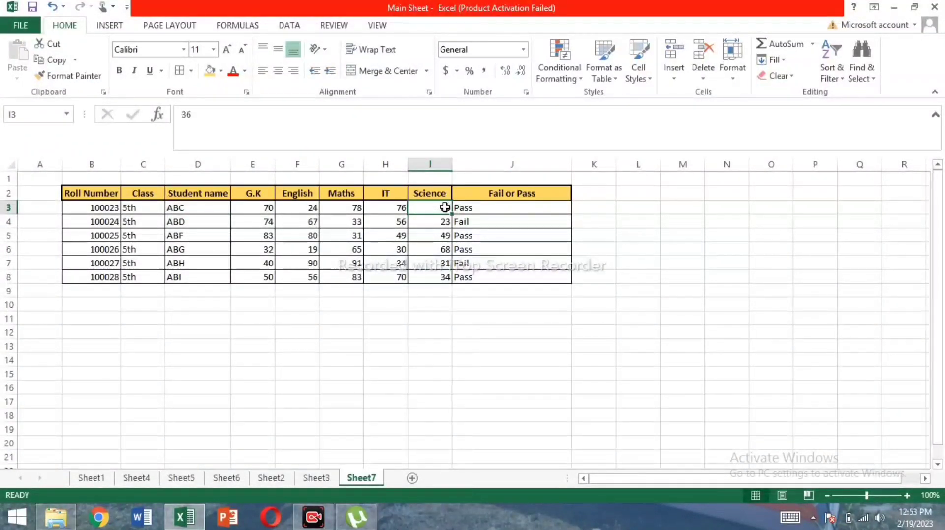
Extend the heading in J2 to read "Fail or Pass in Sci Subject"
click(528, 196)
double_click(529, 195)
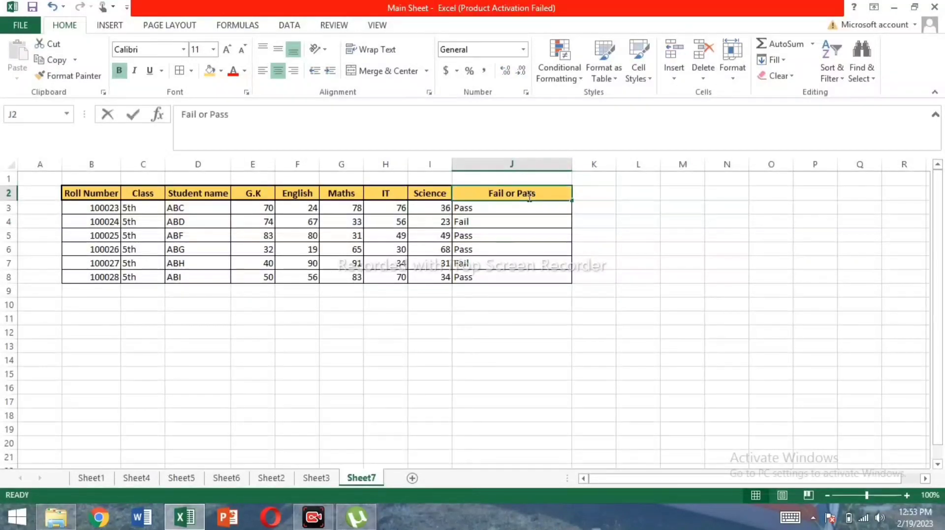
text(i)
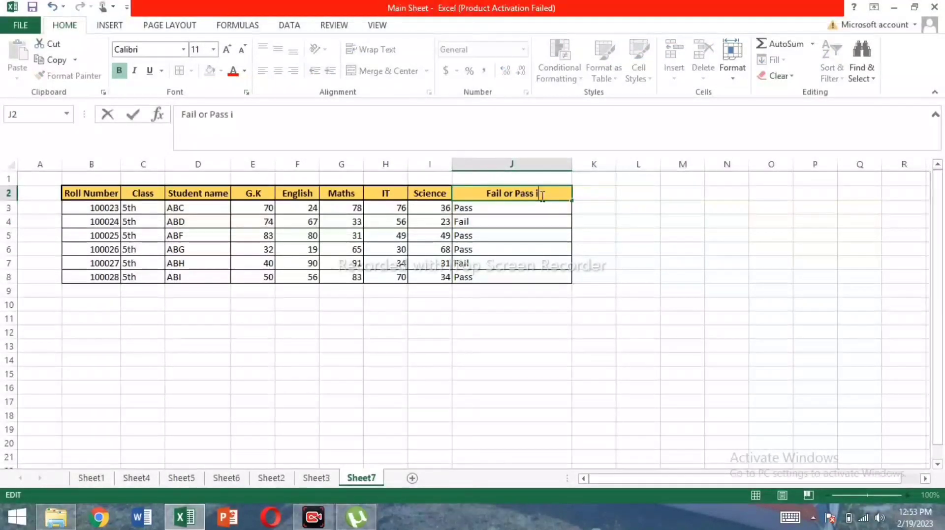
text(n Sci Su)
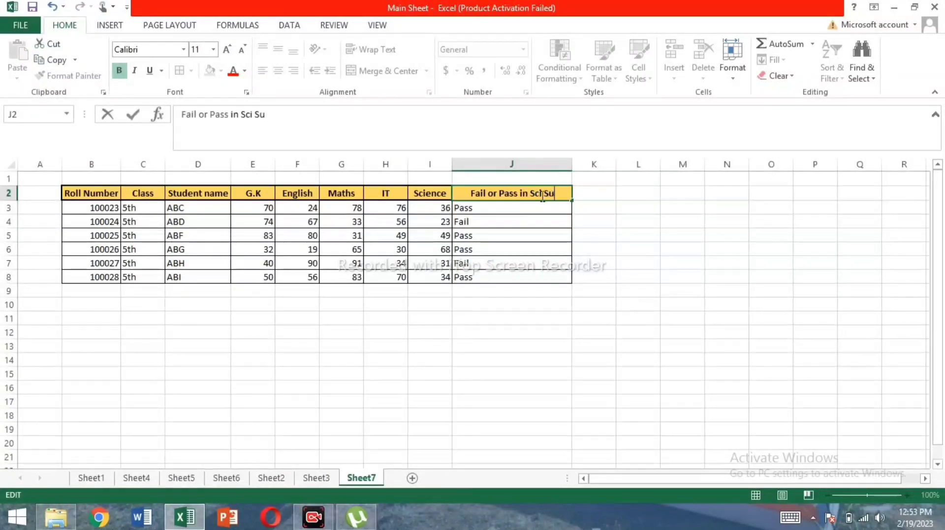
text(bject)
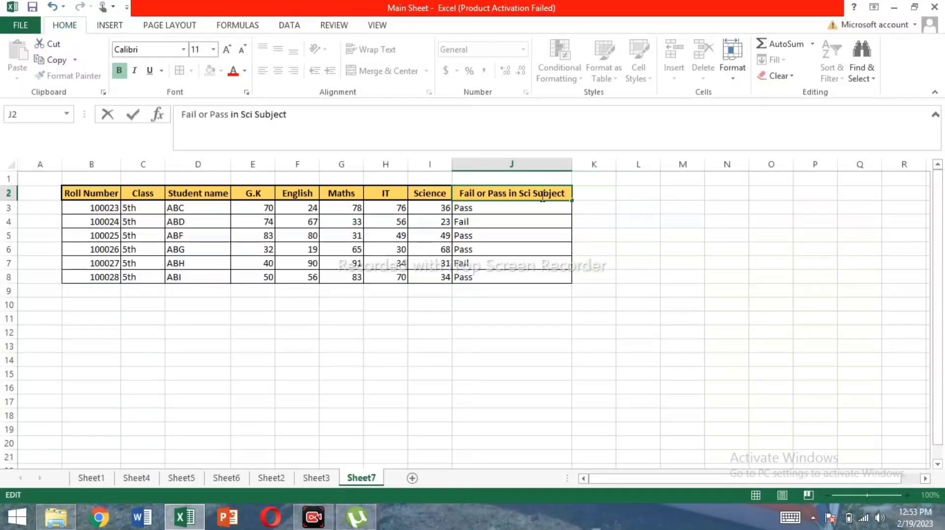
click(507, 214)
Examine the Science-only test in J3 against the marks in all five subjects, G.K to Science, especially the first student's in E3:I3
click(433, 207)
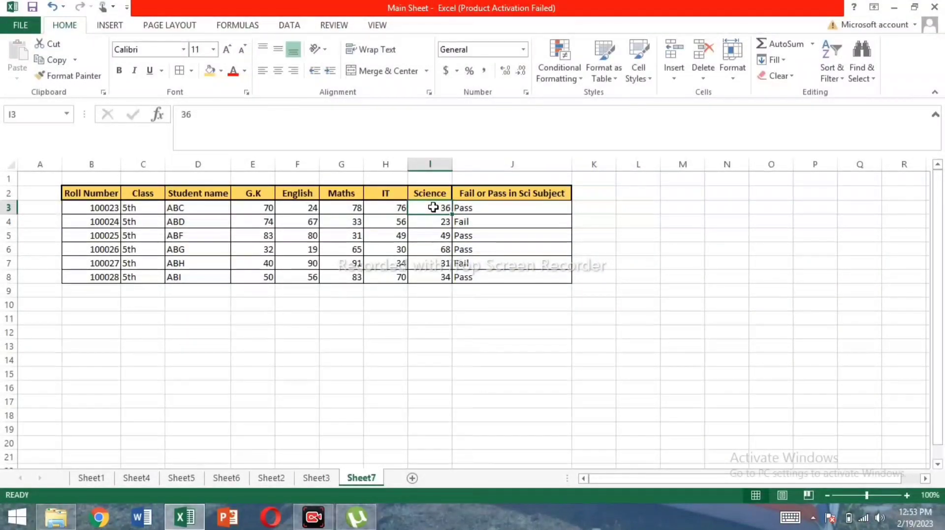
key(Right)
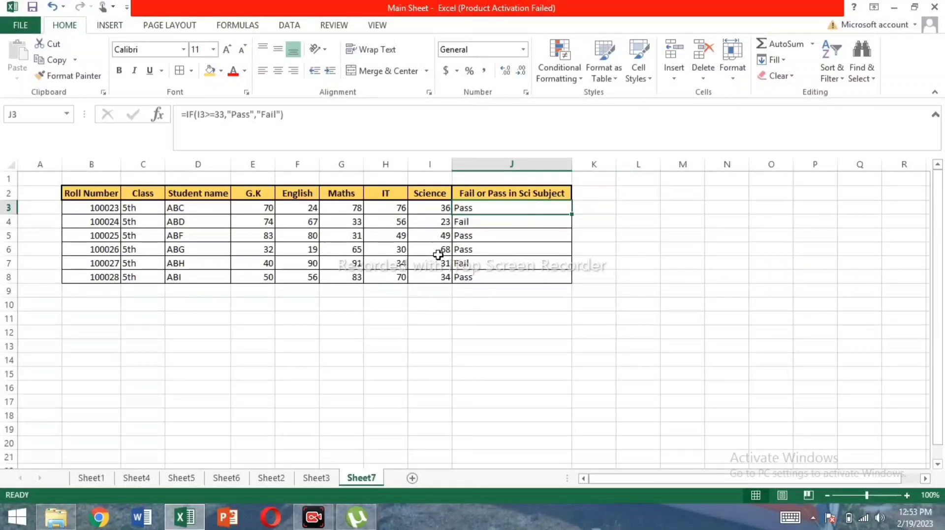
click(253, 209)
drag(339, 243, 430, 279)
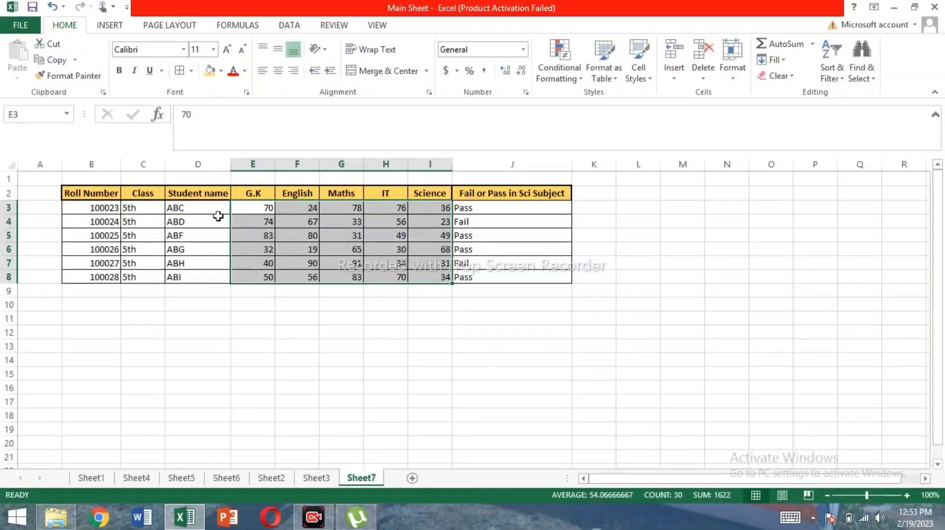
click(258, 204)
click(307, 207)
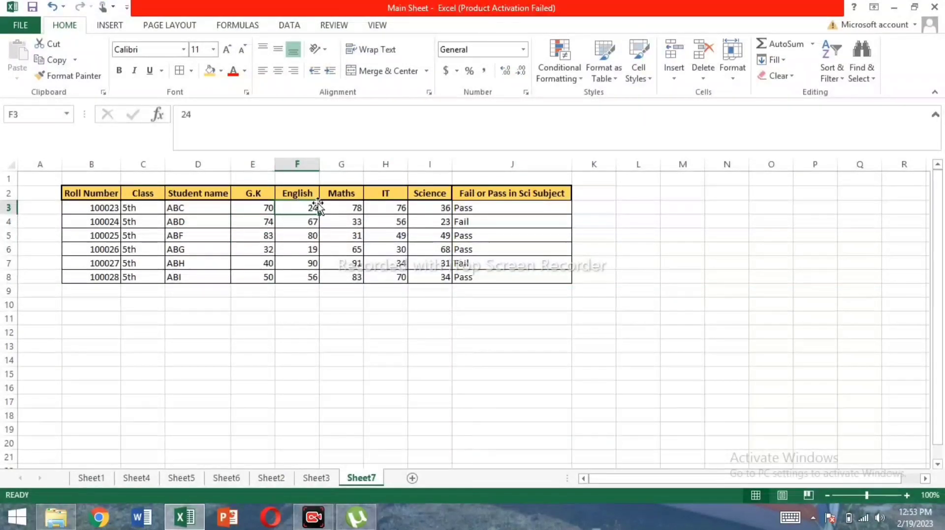
click(354, 205)
click(396, 206)
click(434, 207)
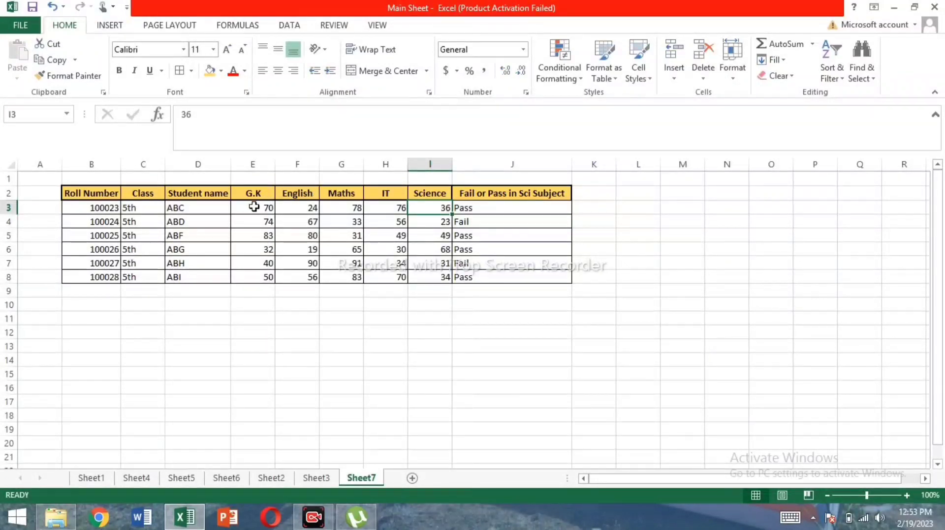
drag(253, 208, 438, 211)
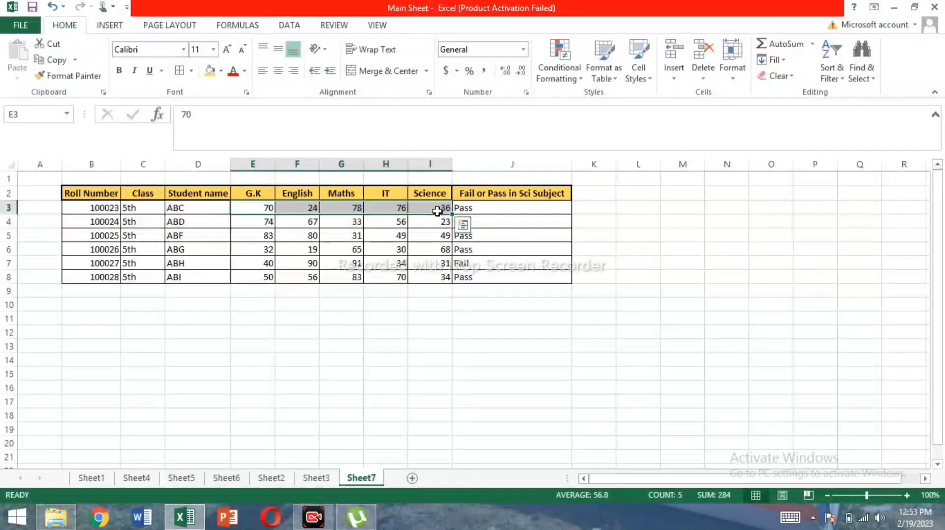
click(463, 167)
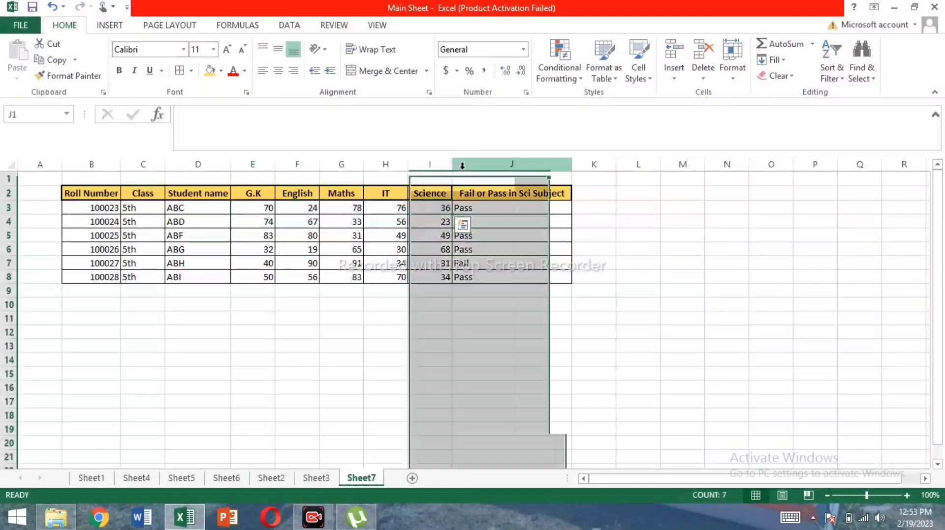
right_click(462, 169)
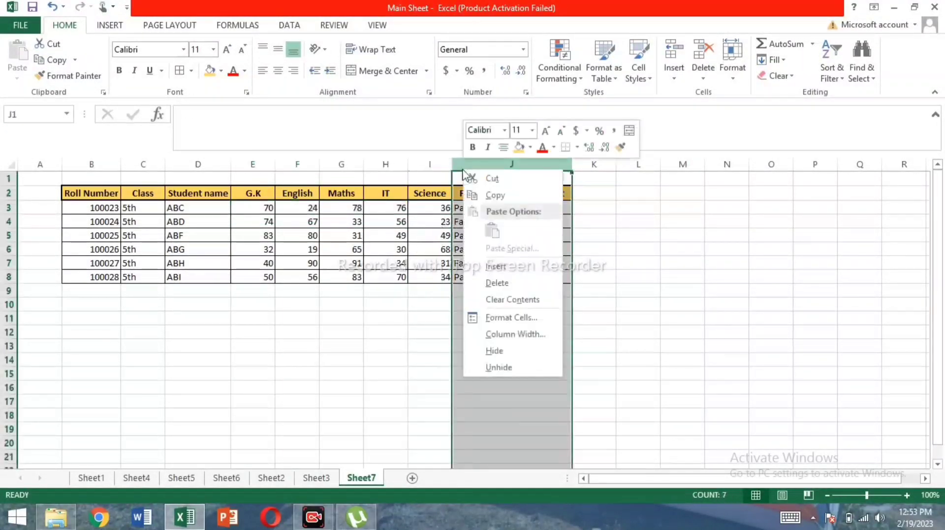
click(660, 333)
click(660, 332)
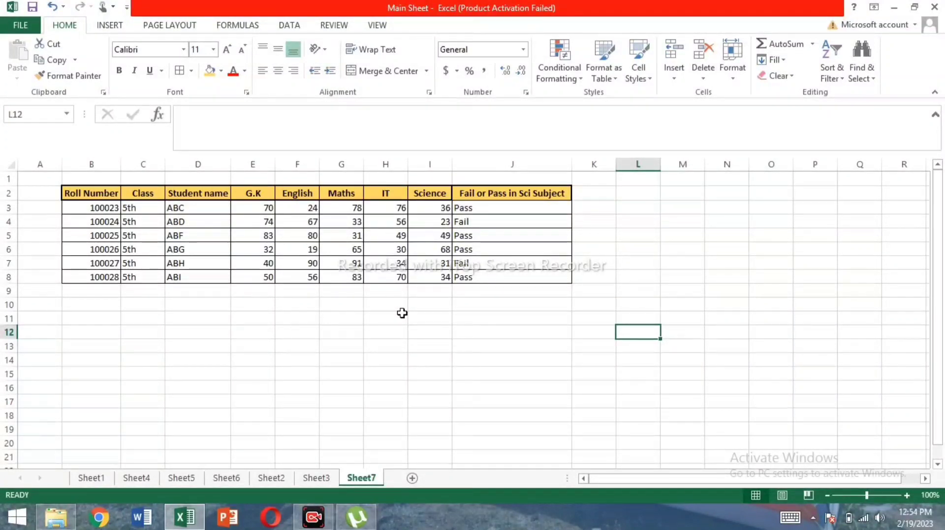
Go to Sheet3 and highlight "AND()" in the merged title cell to examine the logical function's name
click(316, 478)
double_click(311, 277)
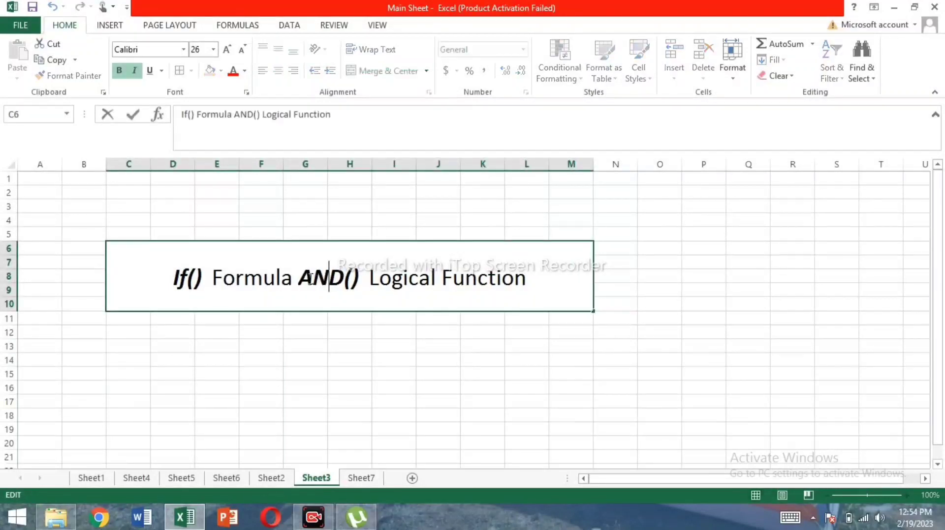
drag(298, 278, 368, 285)
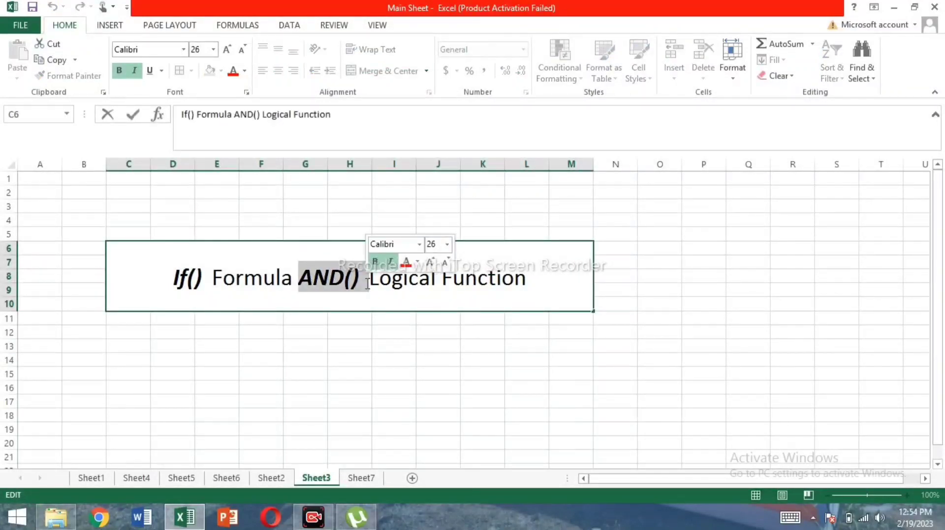